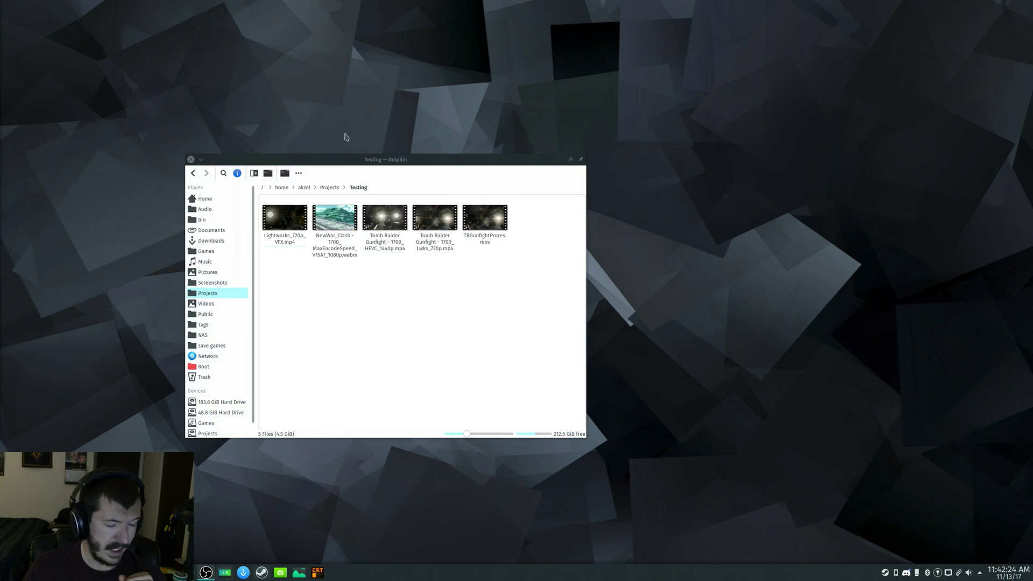
- Bring up the Dolphin context menu for 'Tomb Raider Gunfight - 1700_HEVC_1440p.mp4'
left_click_drag(389, 159, 376, 160)
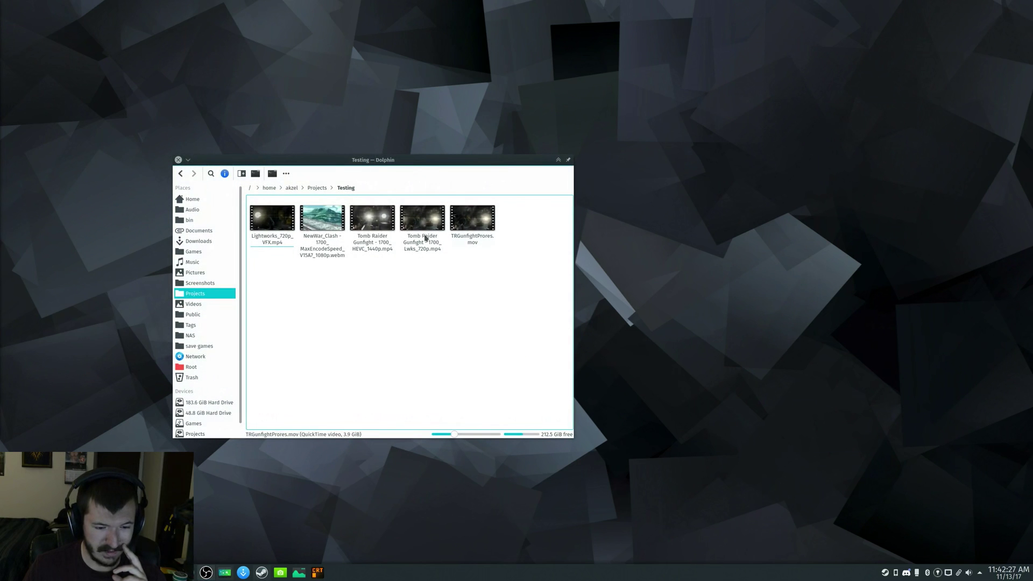
right_click(371, 250)
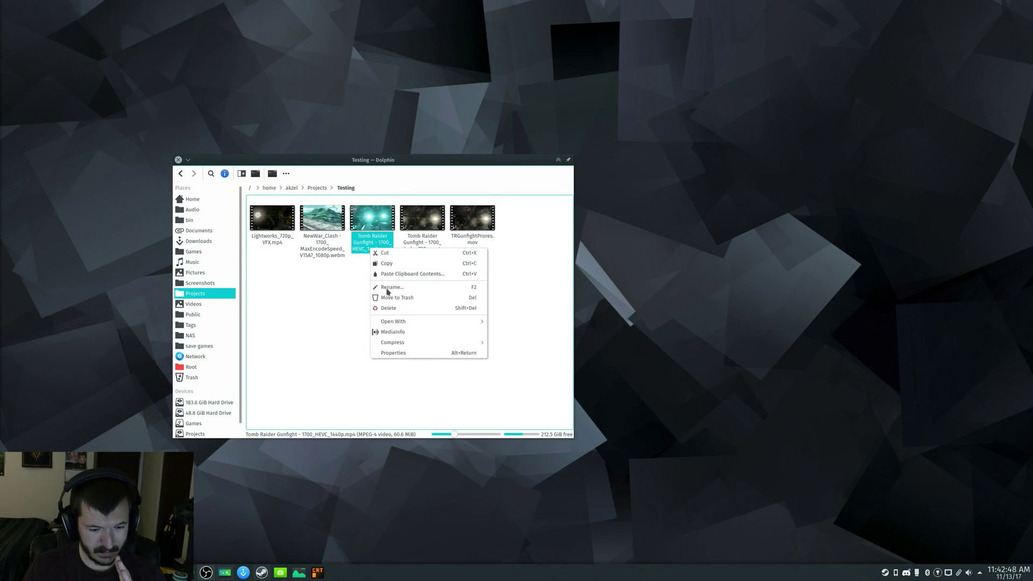
- Check the HEVC clip in MediaInfo (2560×1440, 60 FPS), then start playing it
left_click(398, 331)
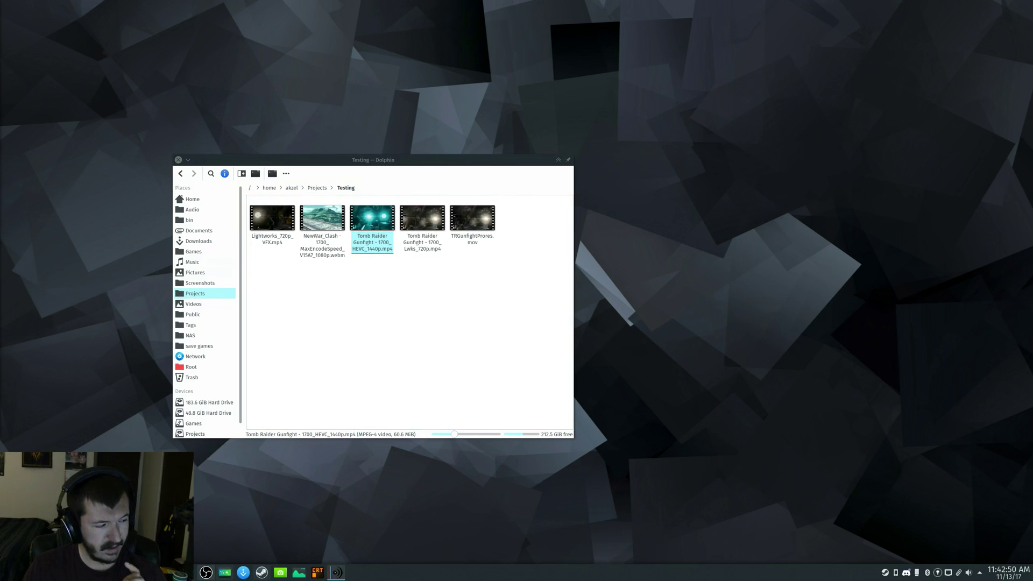
left_click_drag(172, 191, 221, 191)
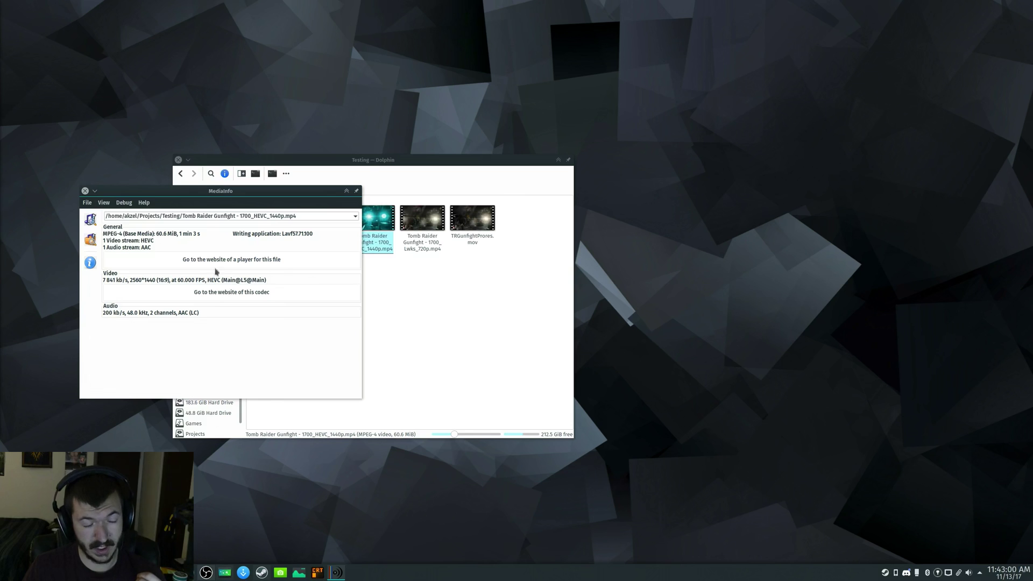
left_click_drag(216, 190, 173, 196)
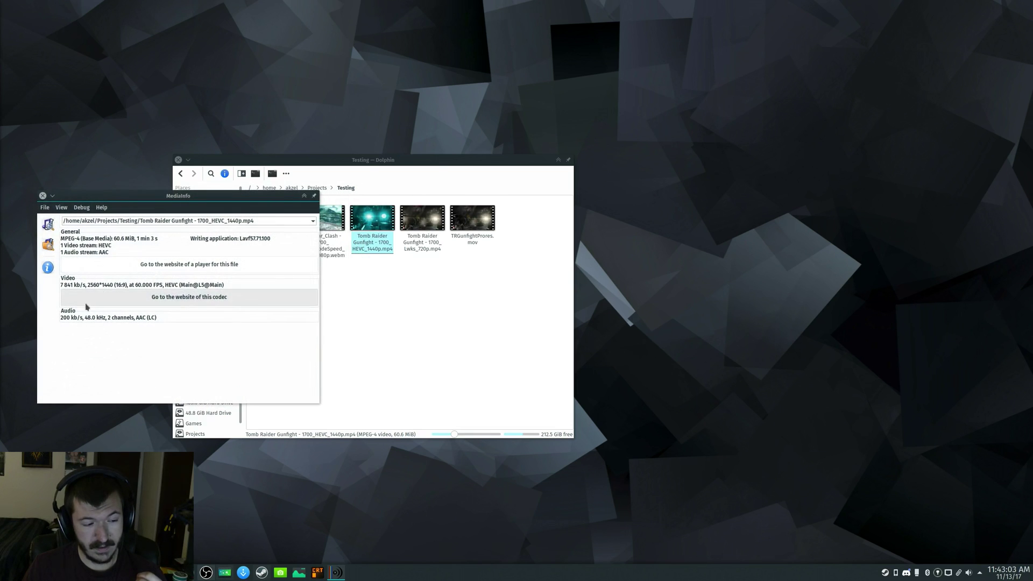
double_click(371, 248)
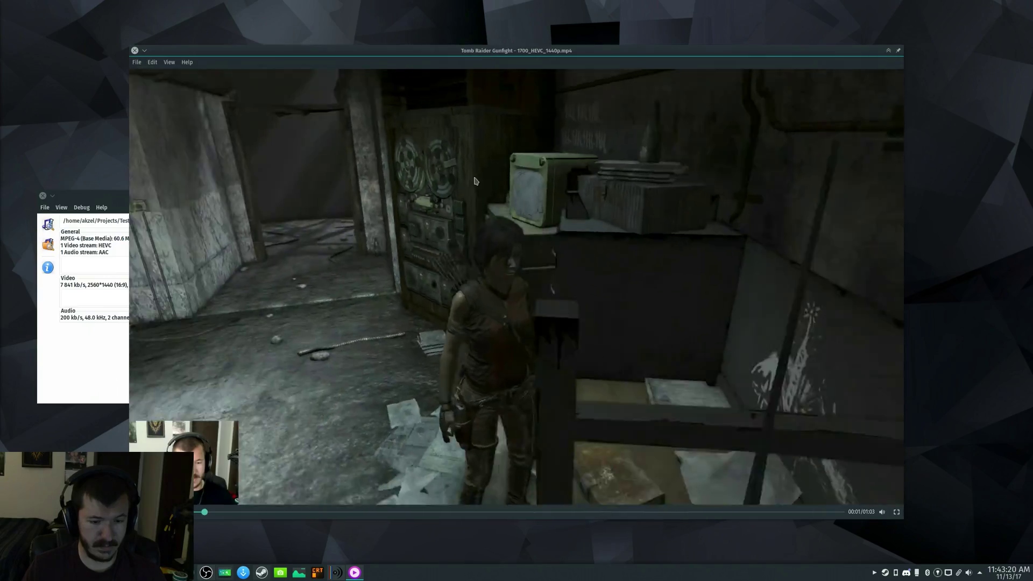
- Watch the HEVC 1440p clip fullscreen, then exit fullscreen and close the player
double_click(475, 182)
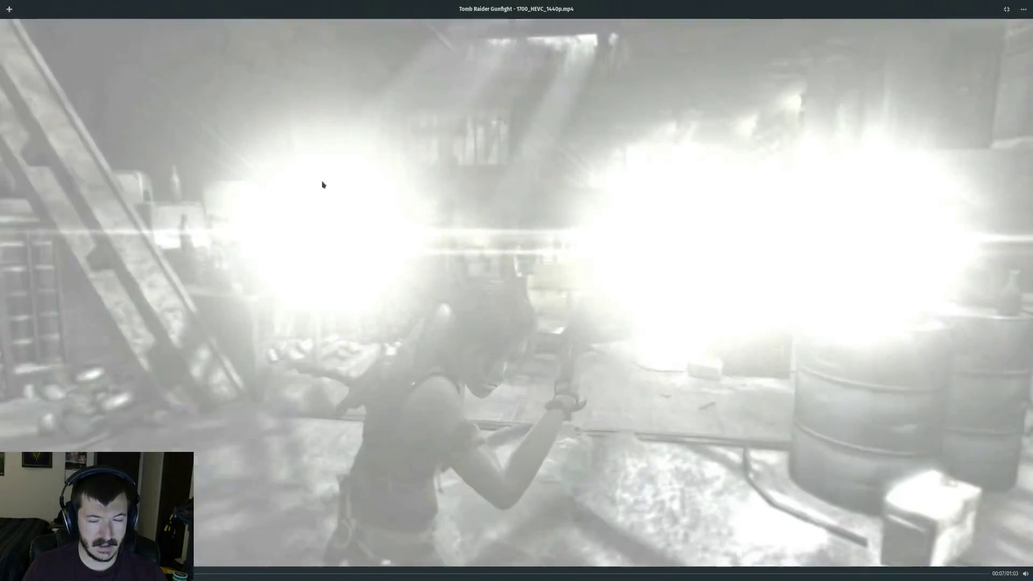
key("Escape")
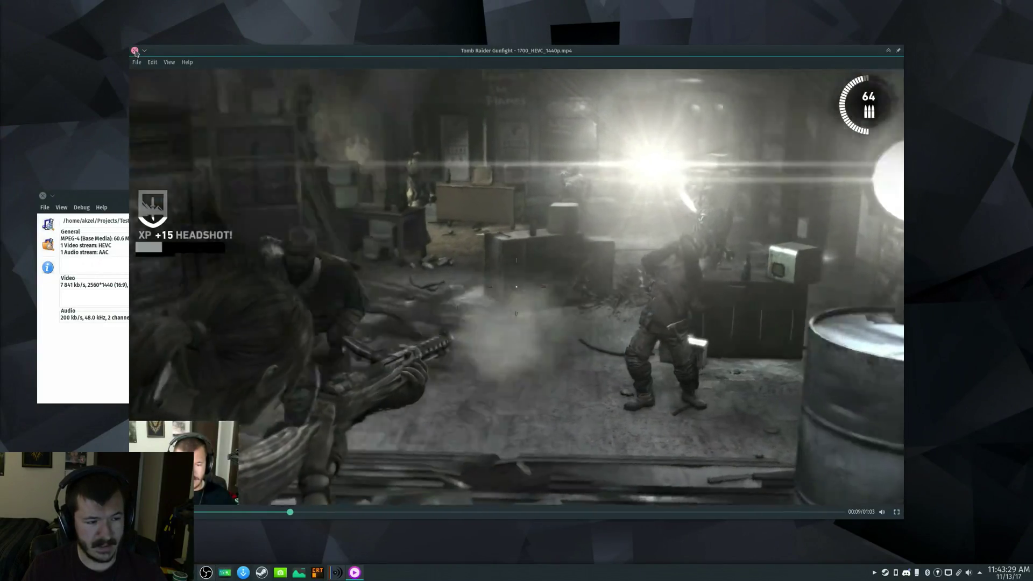
left_click(134, 50)
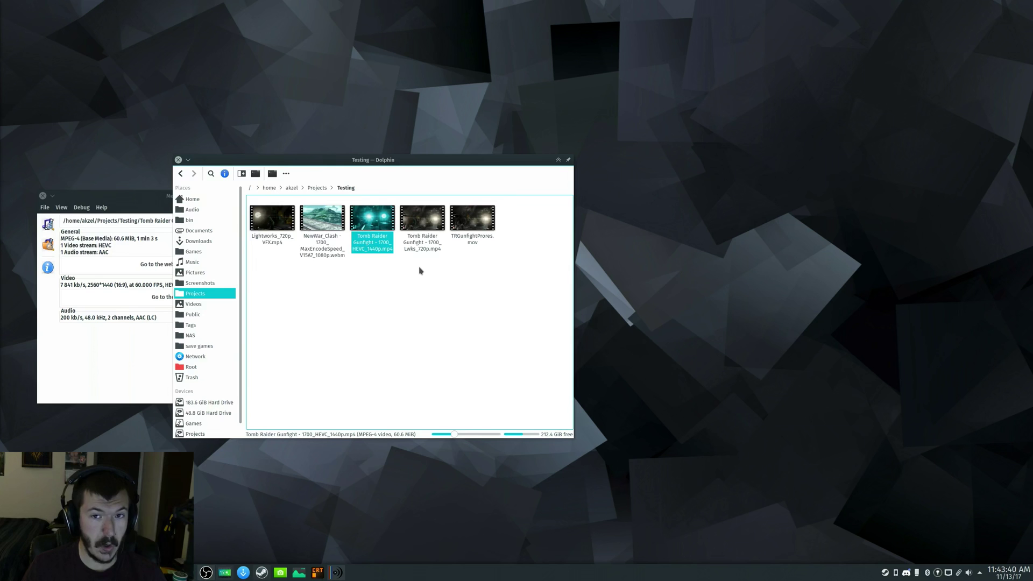
- Show MediaInfo for Lwks_720p (AVC 1280×720, 59.940 FPS) and move that window right
right_click(422, 249)
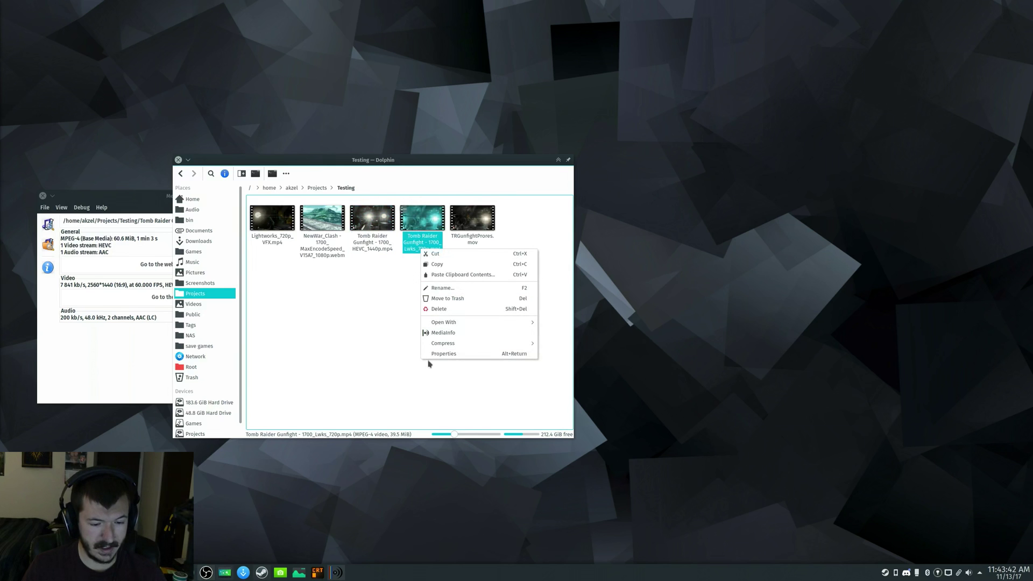
left_click(445, 334)
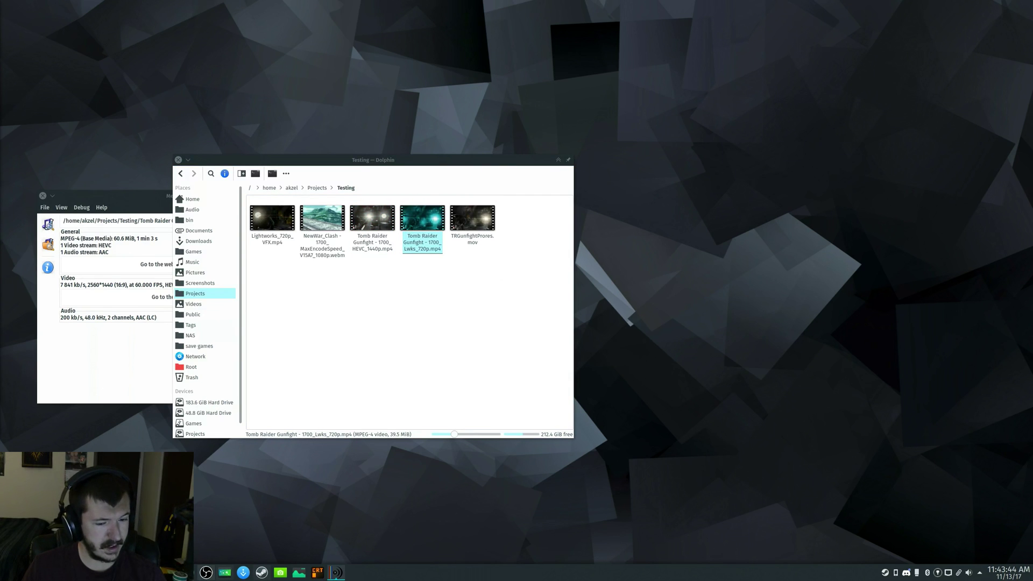
left_click_drag(462, 222, 452, 295)
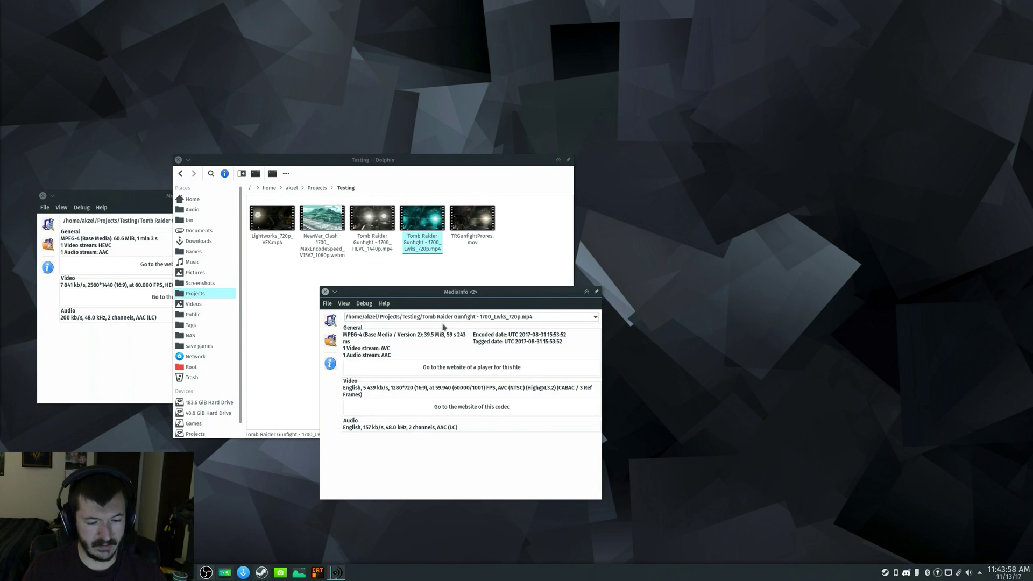
left_click_drag(460, 294, 703, 286)
- Play the Lwks_720p clip fullscreen, then return to windowed playback
double_click(431, 238)
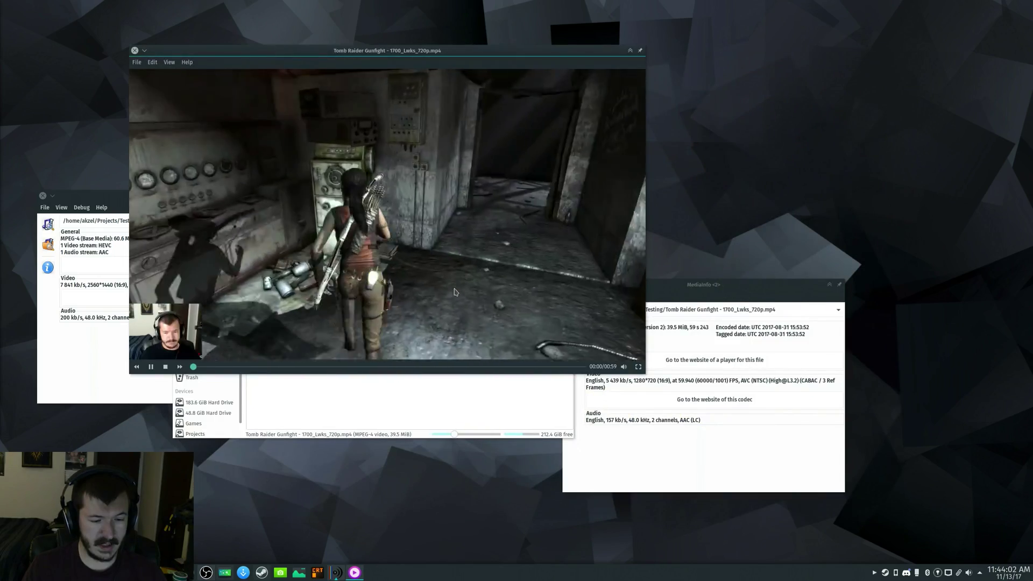
double_click(455, 291)
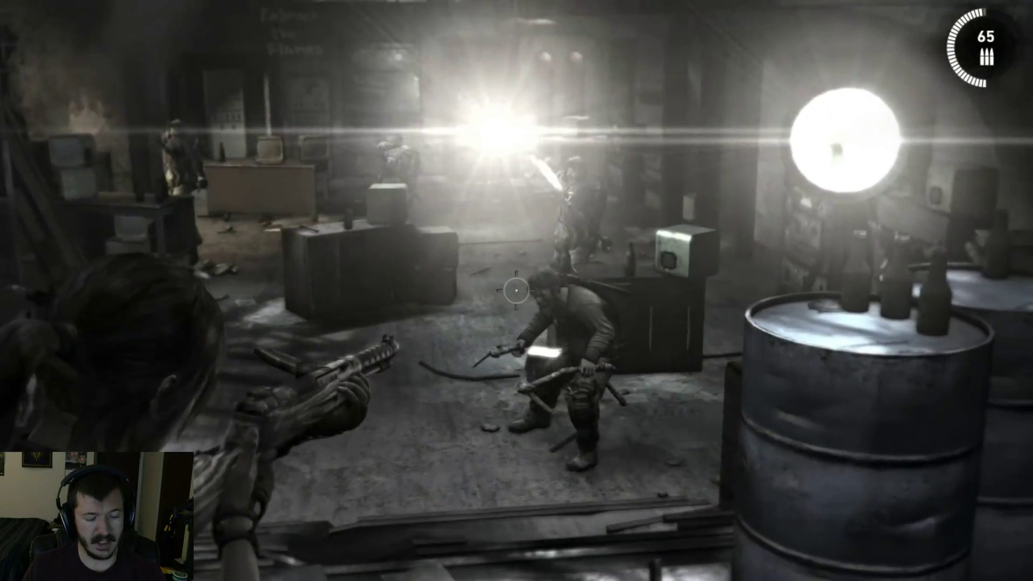
mouse_move(205, 120)
key("Escape")
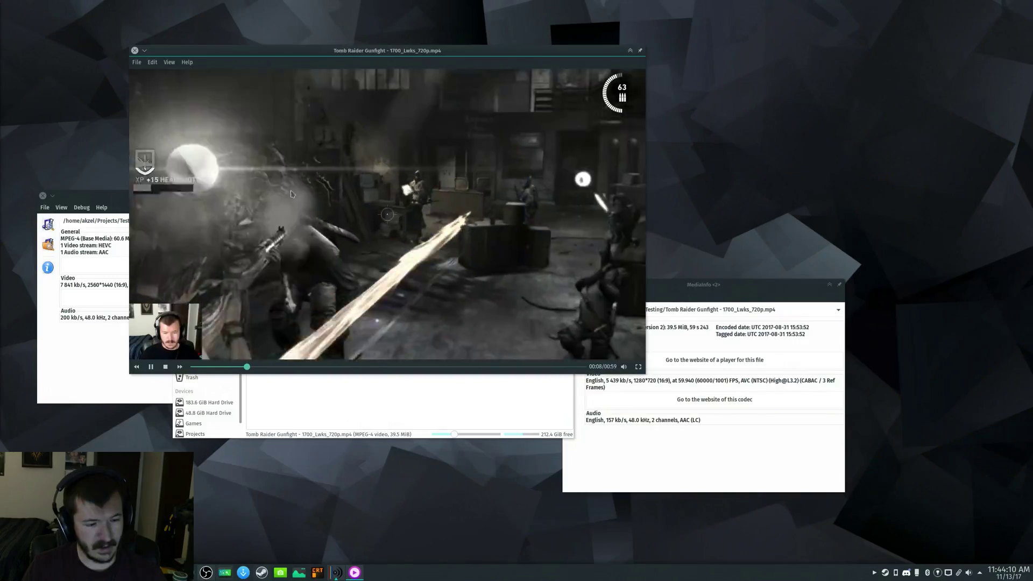
- Close the player, line up both MediaInfo windows side by side, then close both
left_click(132, 52)
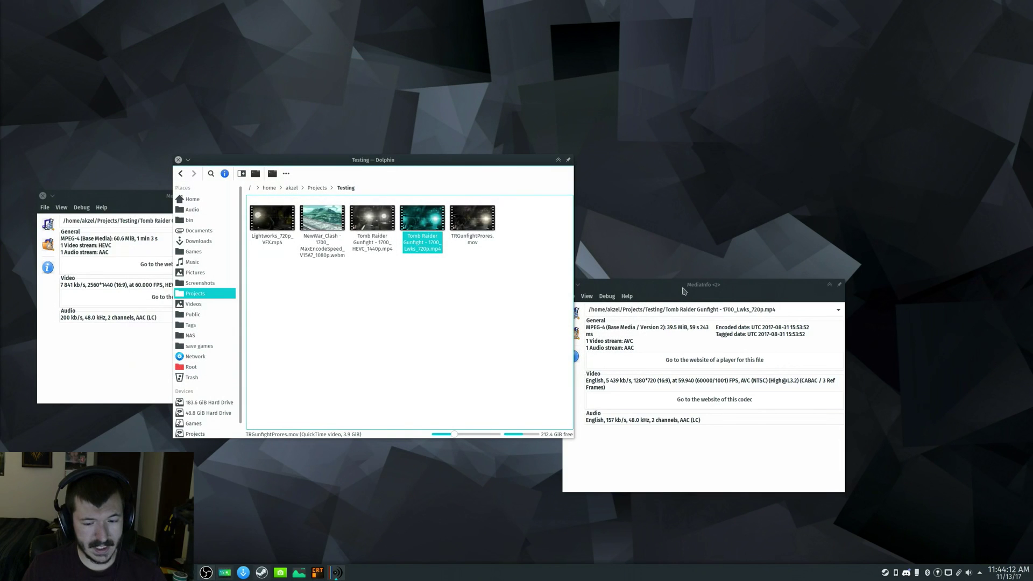
left_click_drag(690, 285, 446, 269)
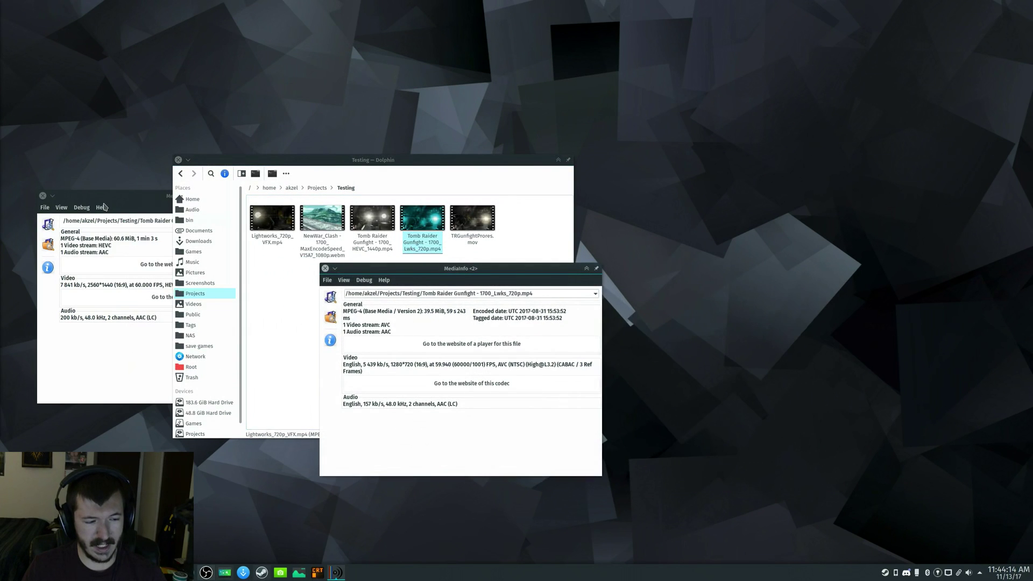
left_click(176, 198)
left_click_drag(180, 200, 174, 271)
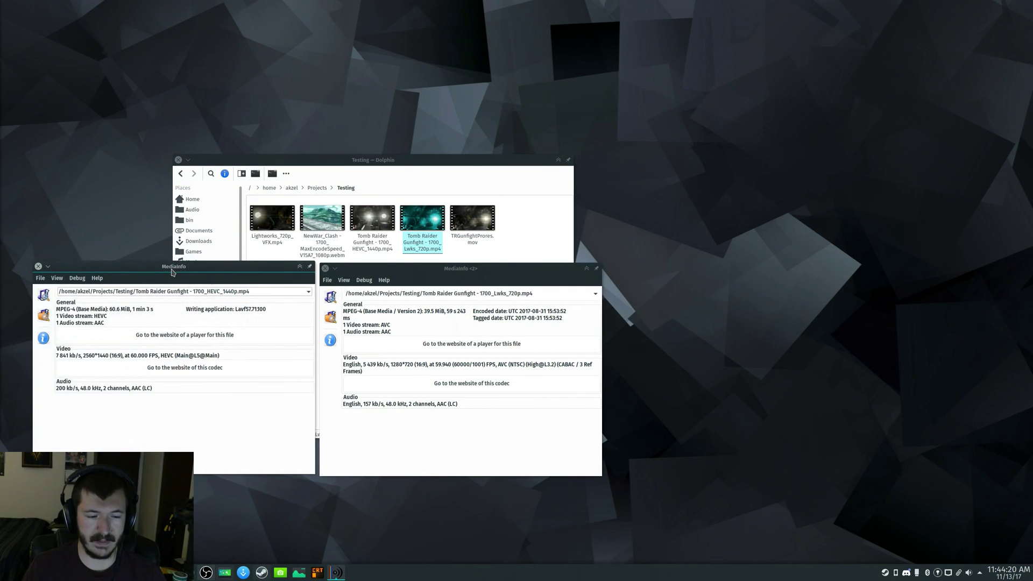
left_click_drag(172, 272, 175, 273)
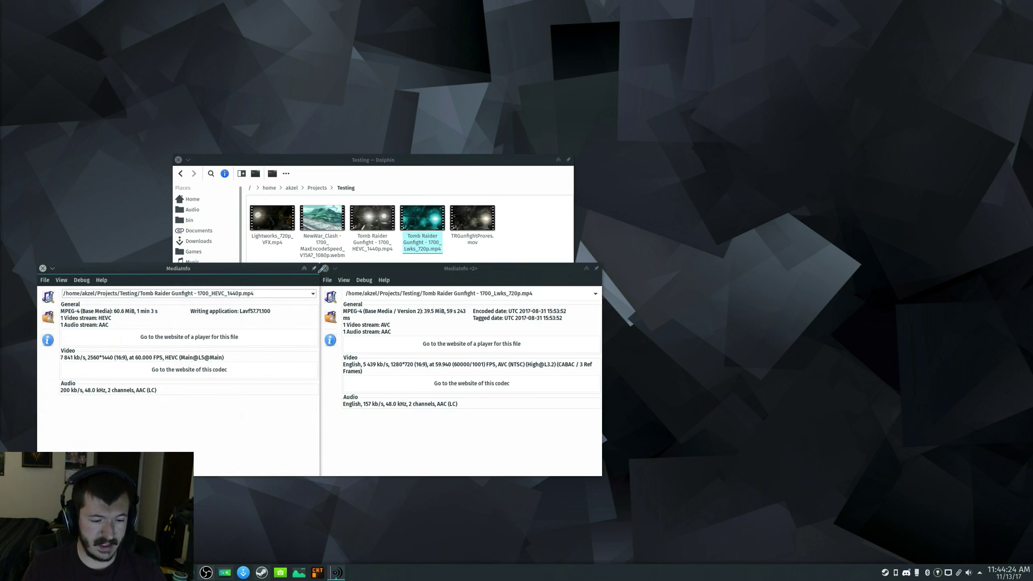
left_click(325, 268)
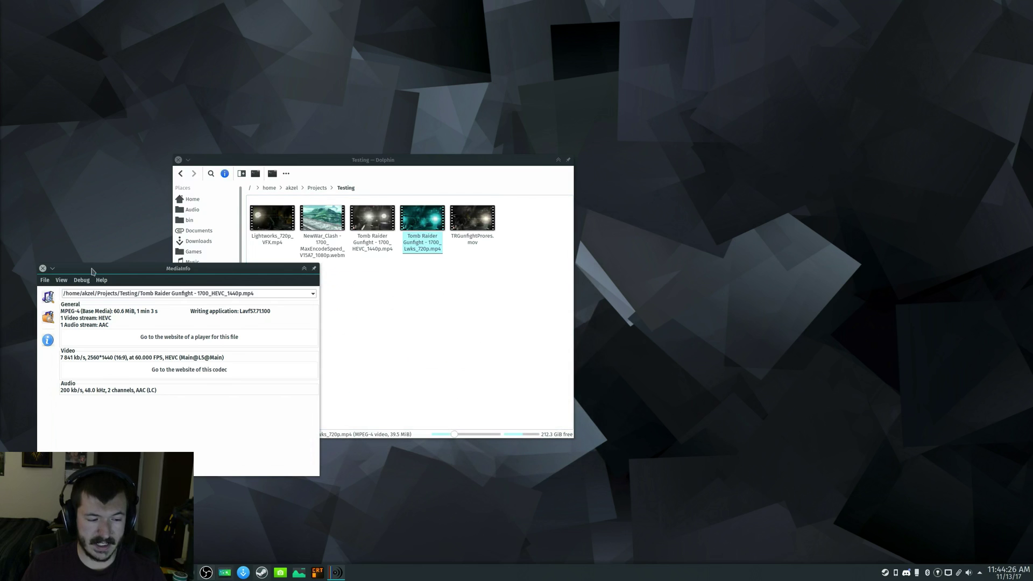
left_click(43, 269)
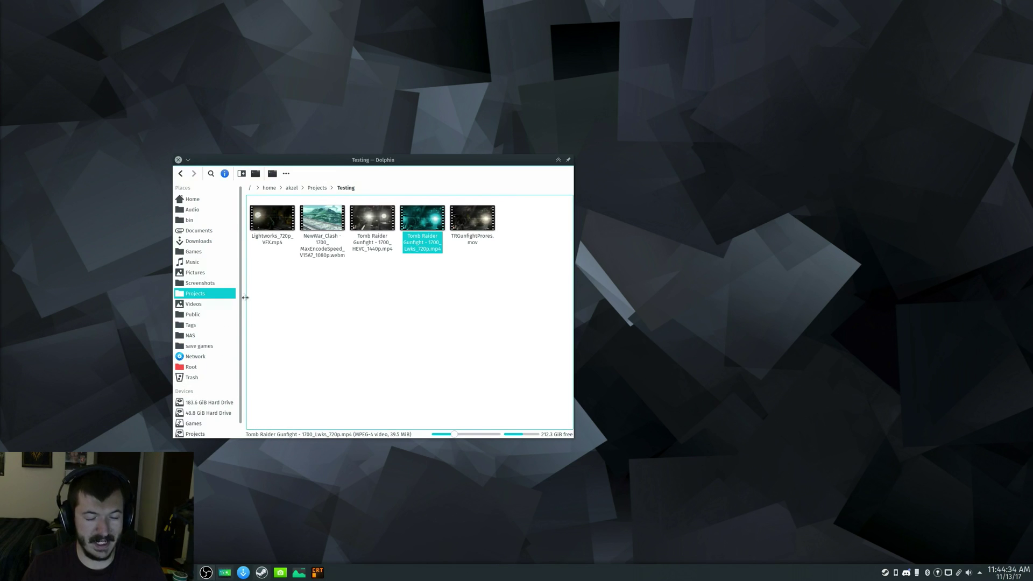
- Deselect the Dolphin files and select the clip's Movit Color-Fix effect in Kdenlive's Properties
left_click(365, 308)
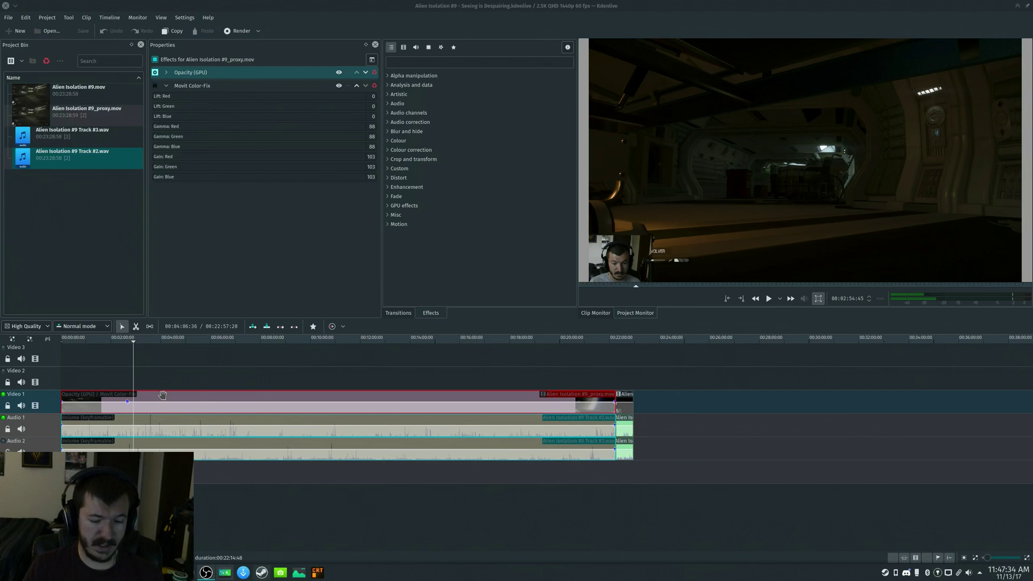
left_click(232, 88)
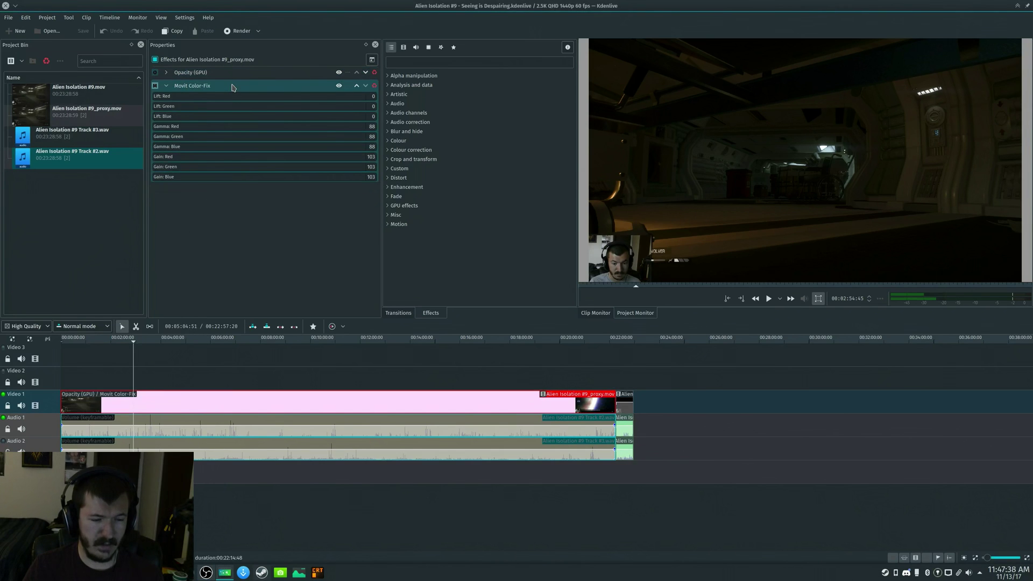
left_click(185, 17)
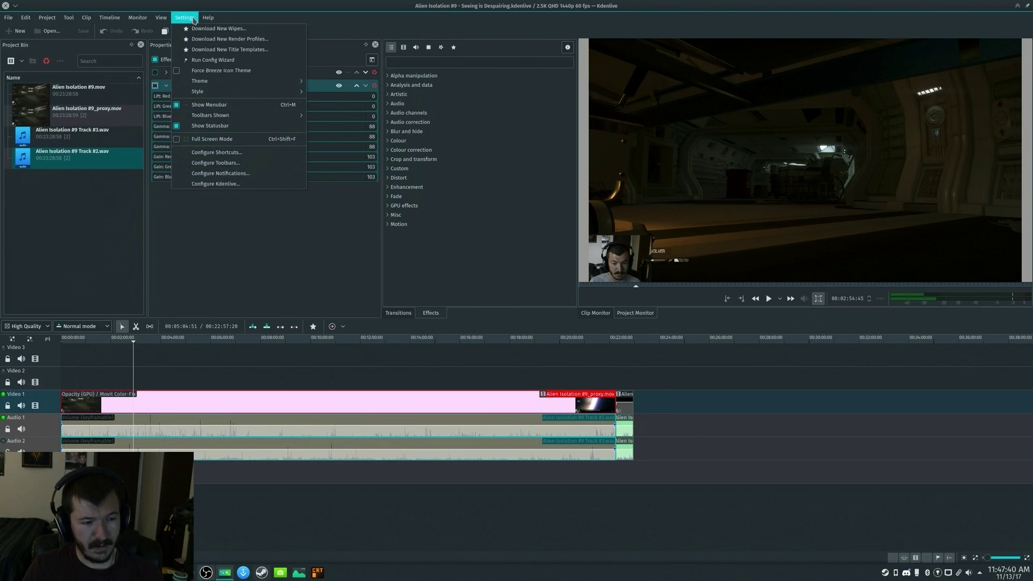
- Confirm 'Use GPU processing (Movit library)' is checked under Playback, then accept the configuration
left_click(216, 184)
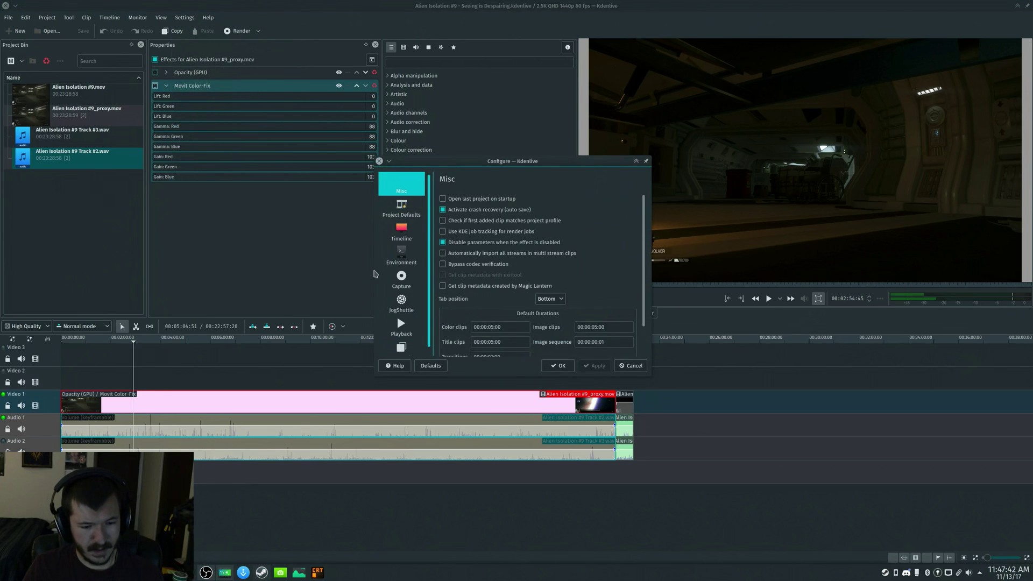
left_click(399, 325)
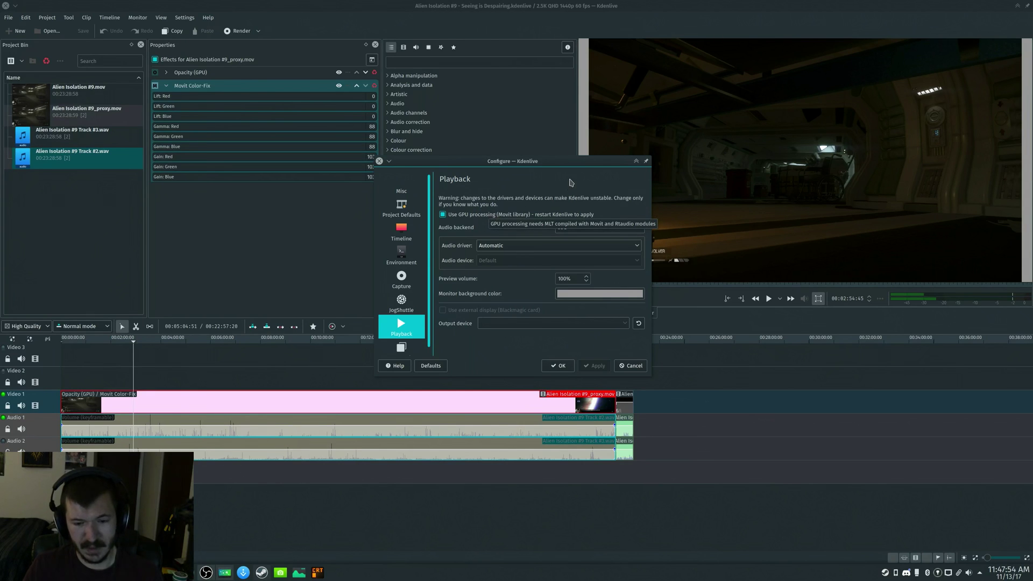
left_click(558, 365)
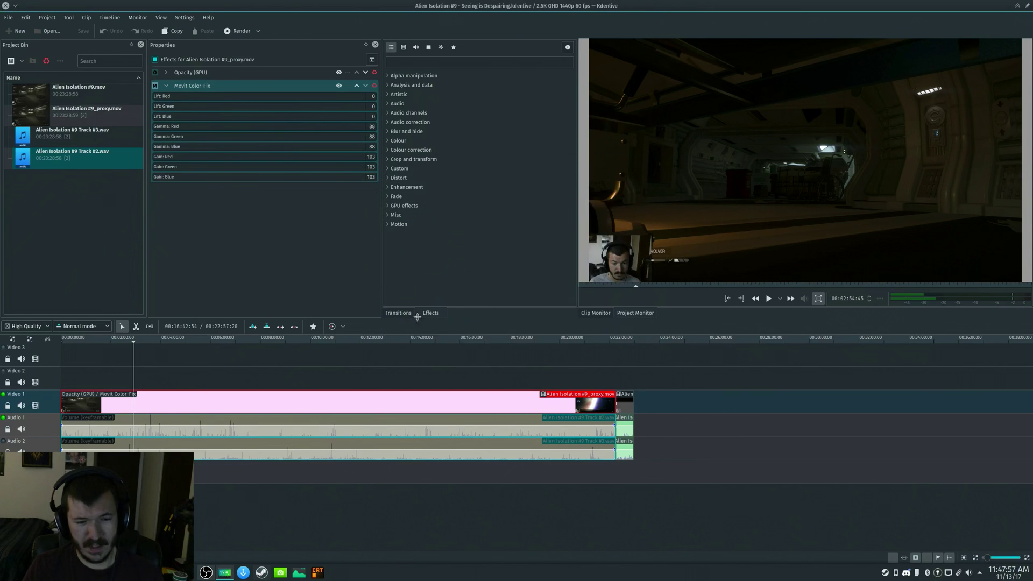
left_click(339, 86)
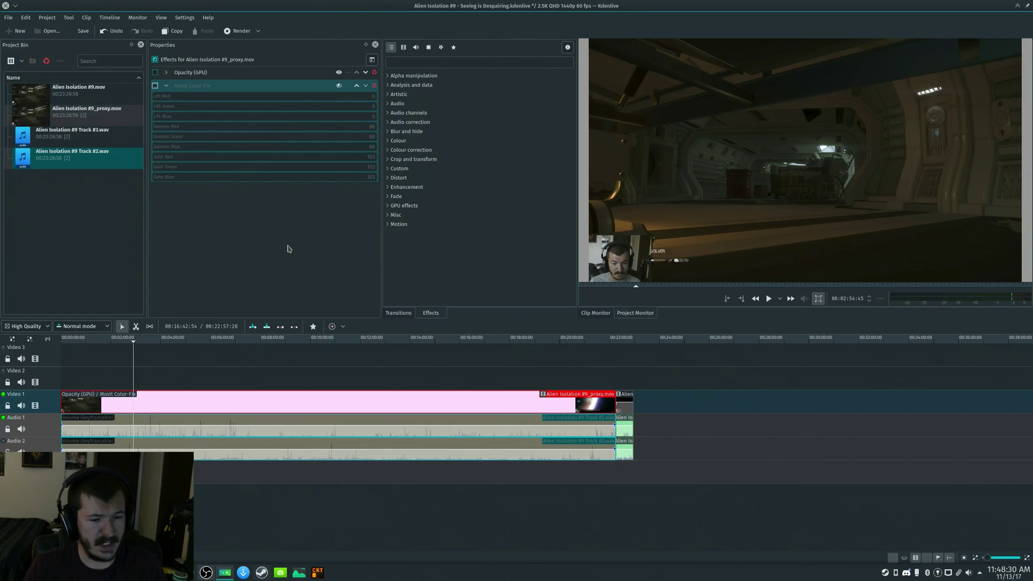
left_click(339, 87)
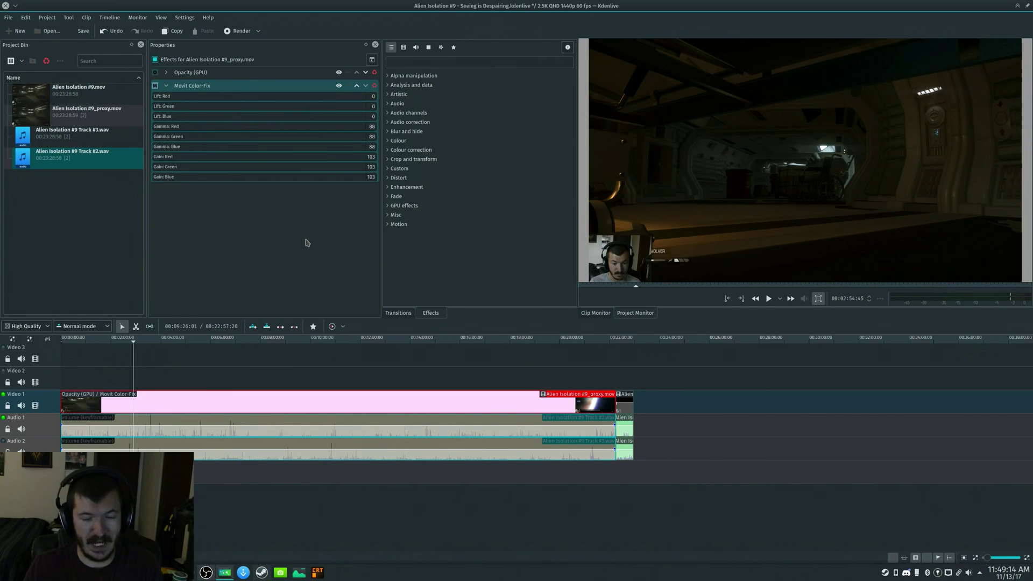
- Turn on the split effect comparison and reposition its divider in the Project Monitor
left_click(372, 61)
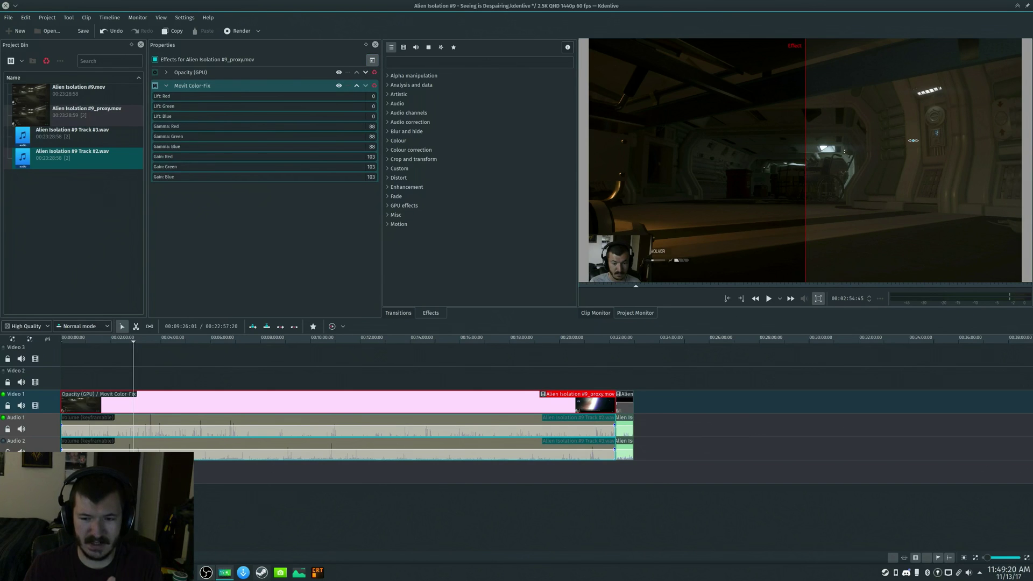
mouse_move(807, 157)
left_mouse_down()
mouse_move(739, 151)
mouse_move(908, 154)
mouse_move(773, 155)
mouse_move(819, 156)
left_mouse_up()
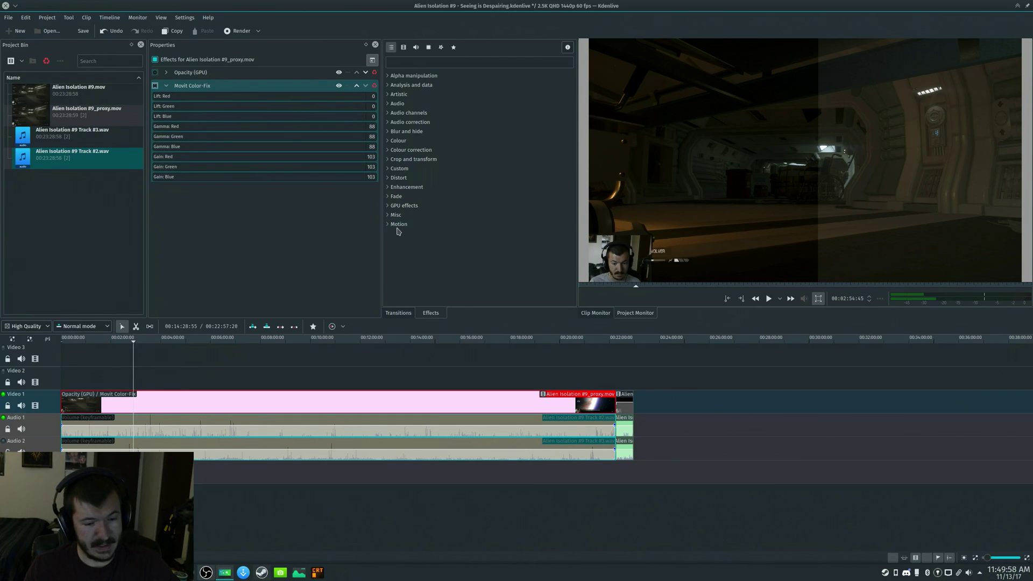
- Expand the GPU effects category and browse its entries from Blur to White Balance (GPU)
left_click(391, 207)
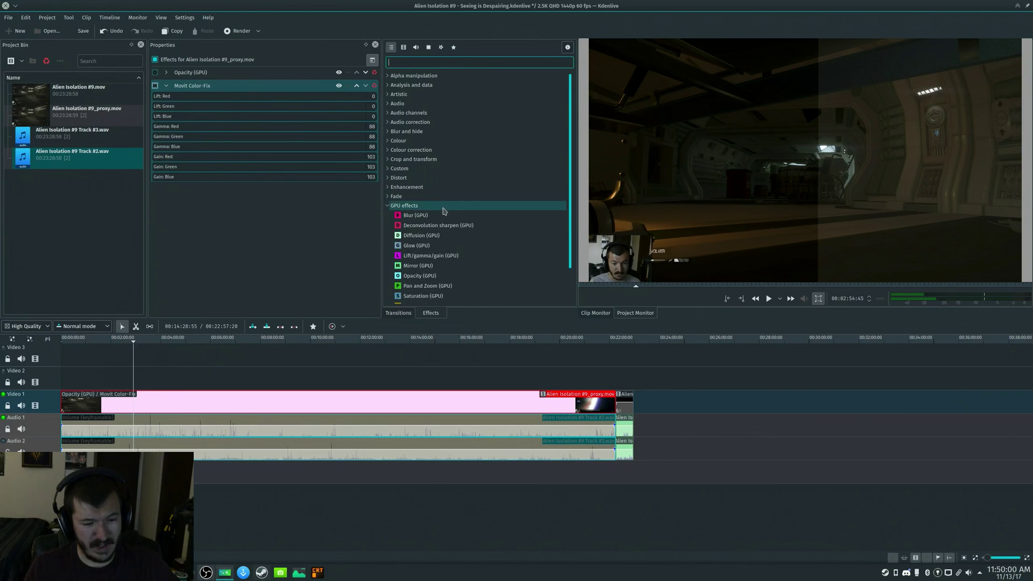
scroll(474, 226, "down", 1)
left_click(475, 259)
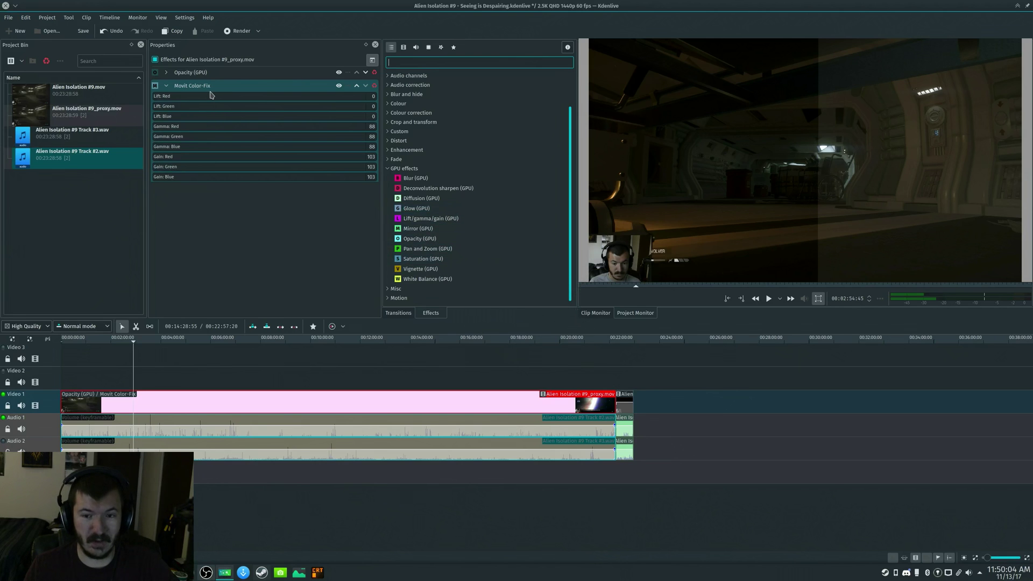
scroll(482, 278, "up", 1)
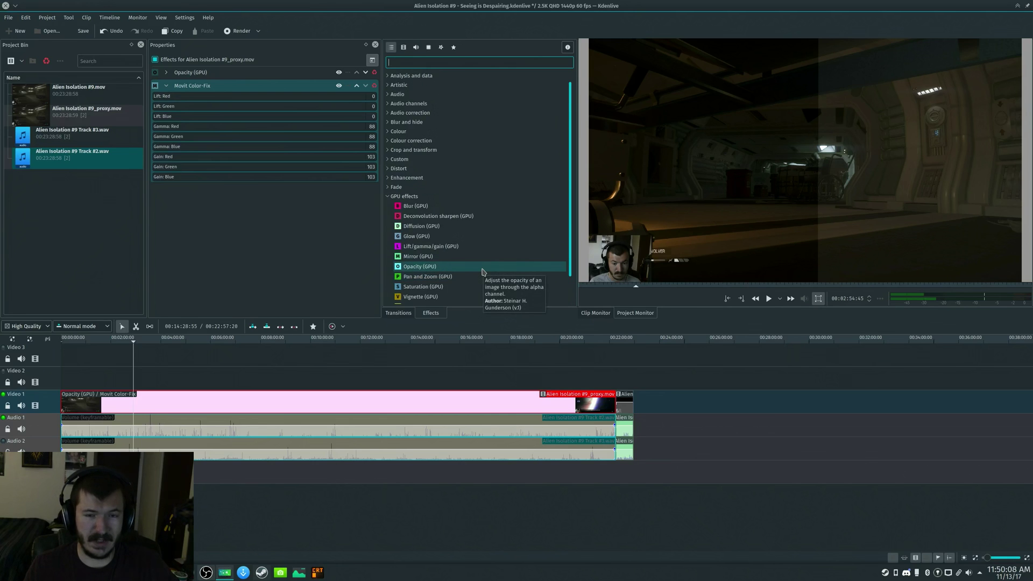
scroll(483, 260, "down", 1)
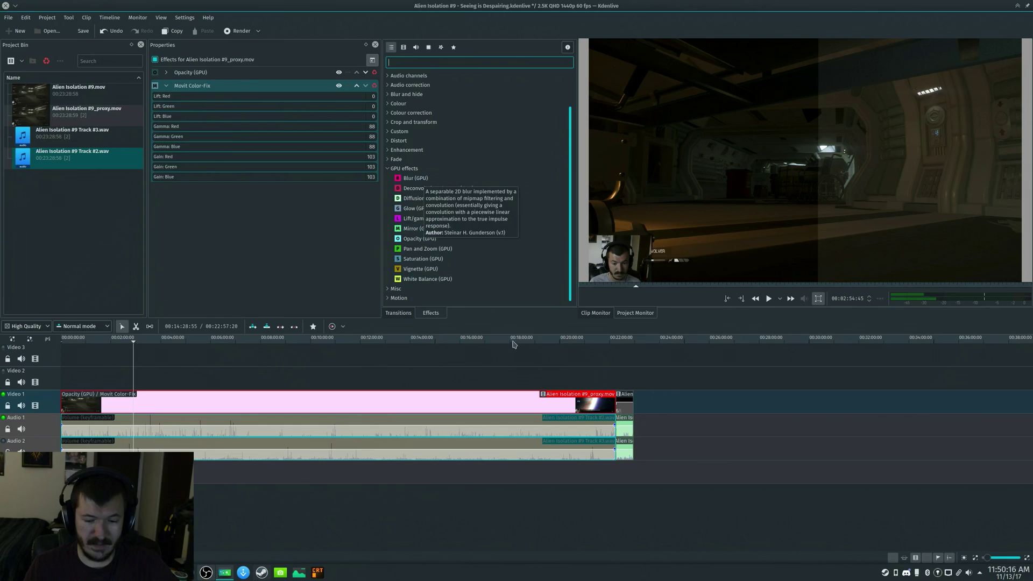
scroll(421, 134, "up", 2)
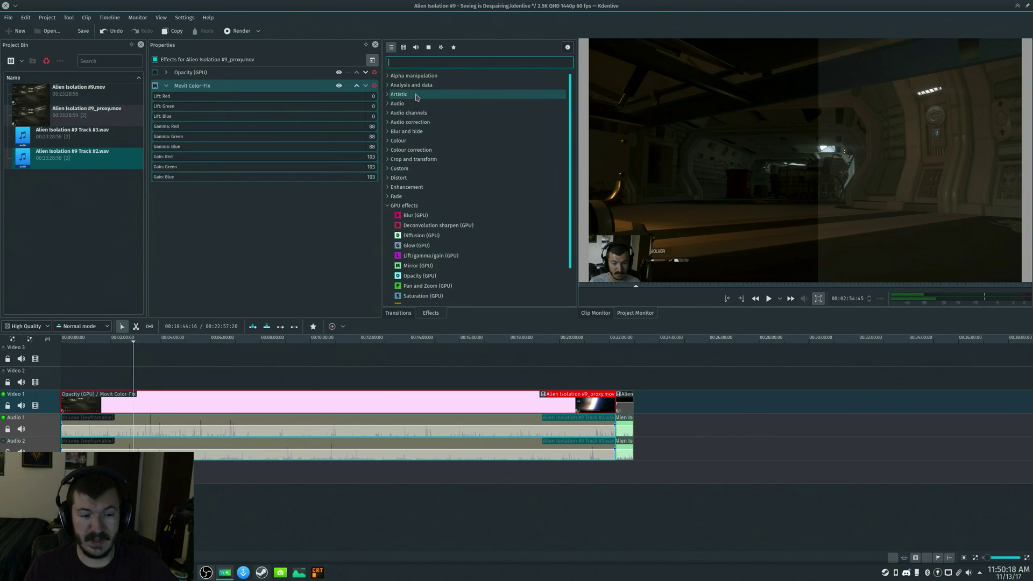
scroll(417, 97, "down", 2)
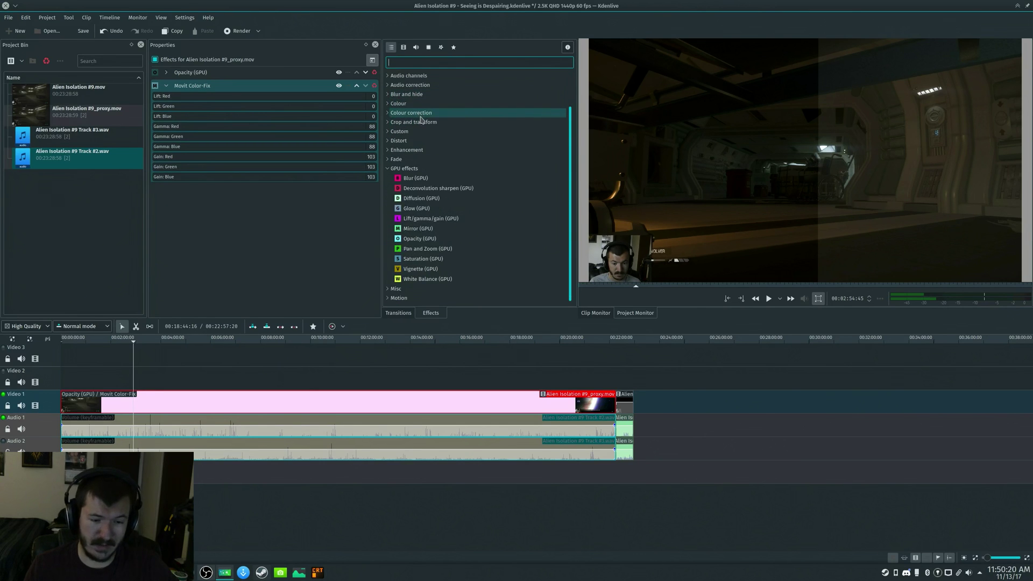
- Move the playhead along the ruler to 00:22:17 near the clip's end
left_click(604, 343)
left_click(613, 343)
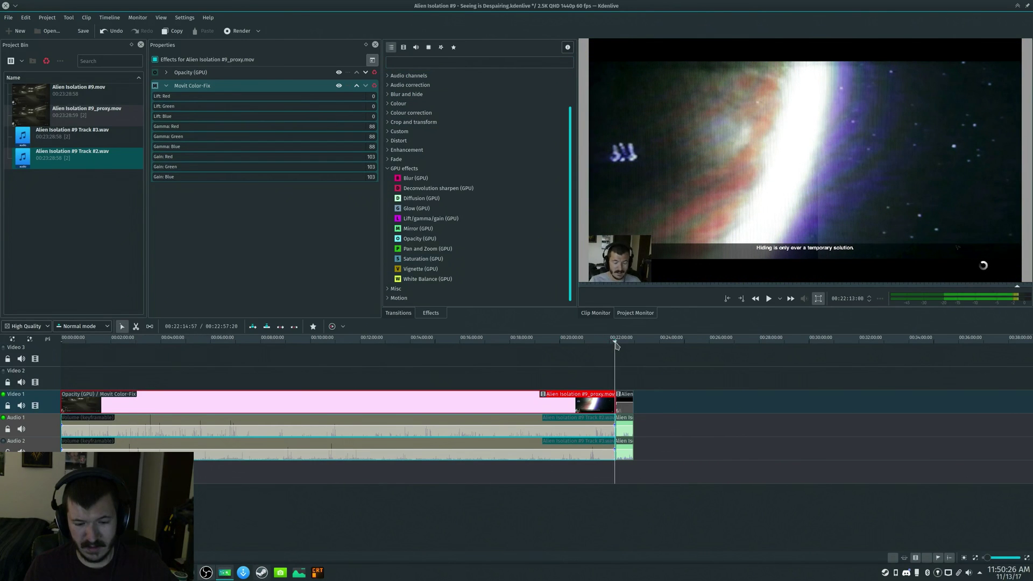
left_click(617, 345)
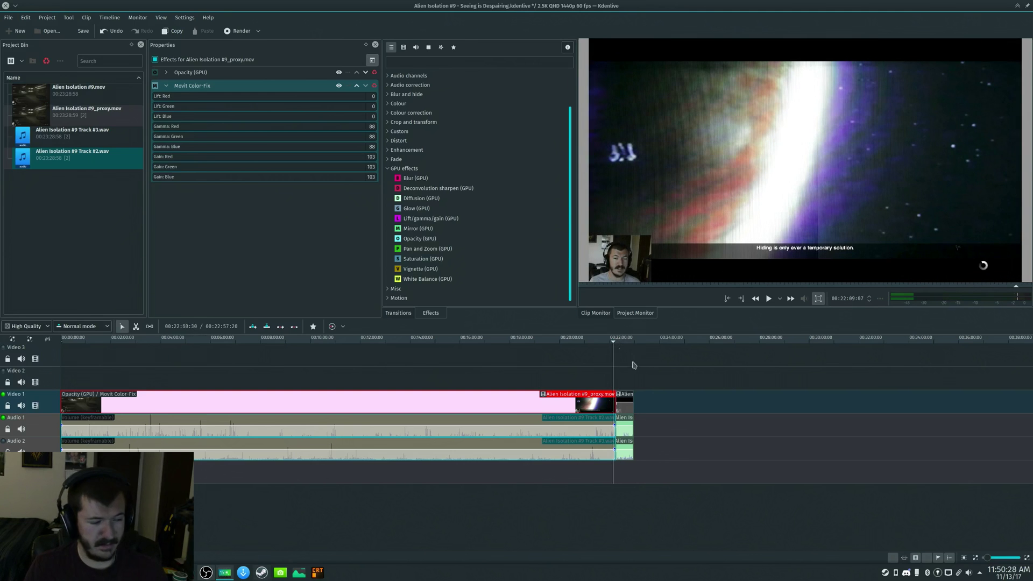
- Play the clip's ending stretch and pause at 00:22:17:28 on the dark scene
scroll(626, 380, "up", 3)
scroll(626, 380, "down", 6)
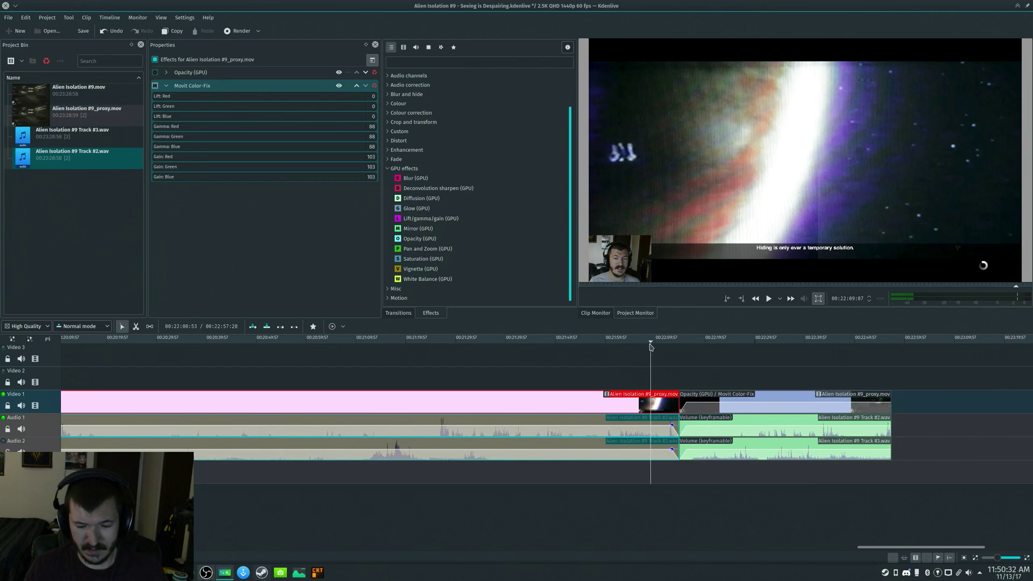
key("space")
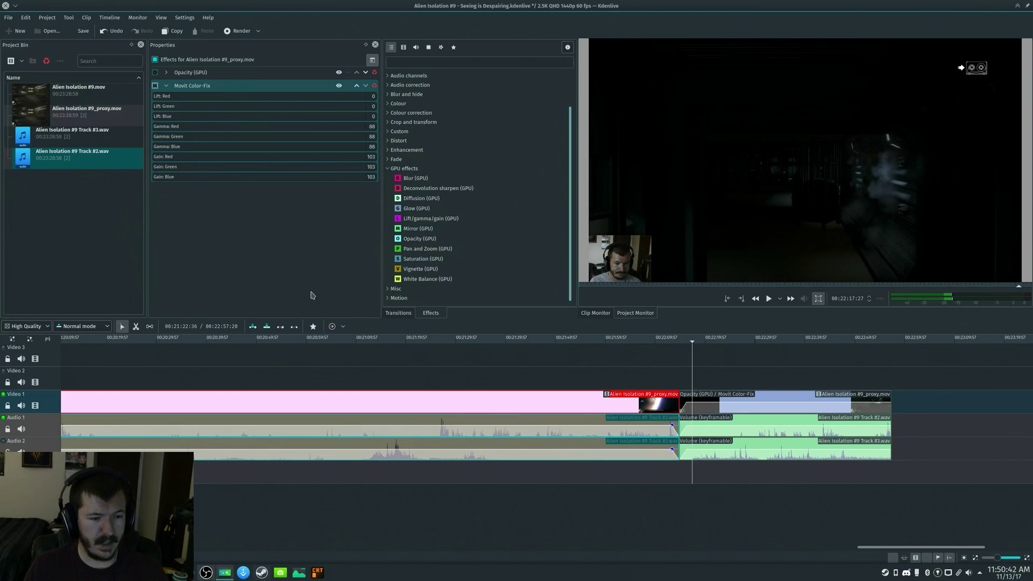
key("space")
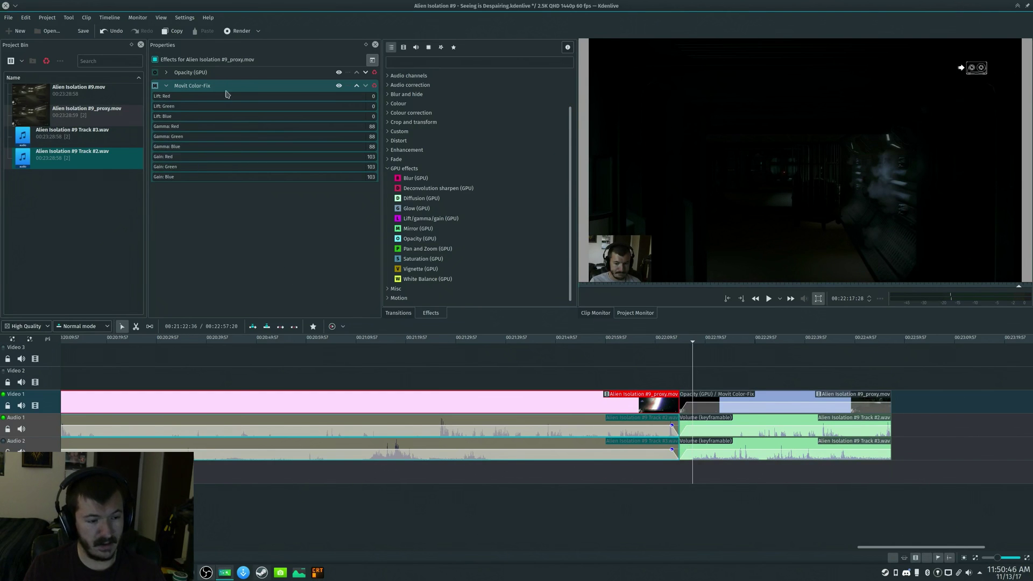
- Expand the Opacity (GPU) keyframes and play the fade-out from 00:22:10:59
left_click(231, 73)
left_click(168, 72)
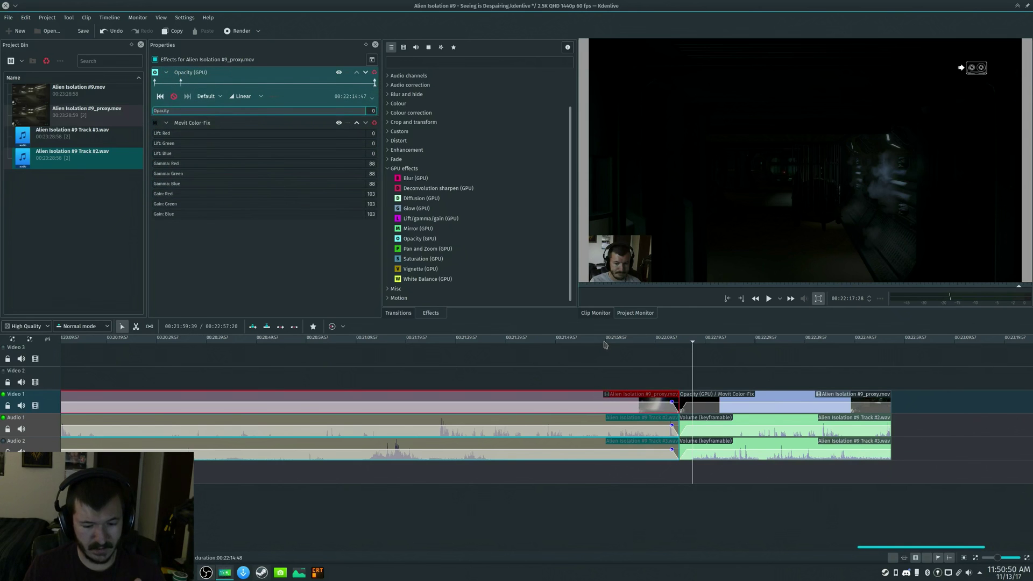
left_click_drag(605, 342, 661, 343)
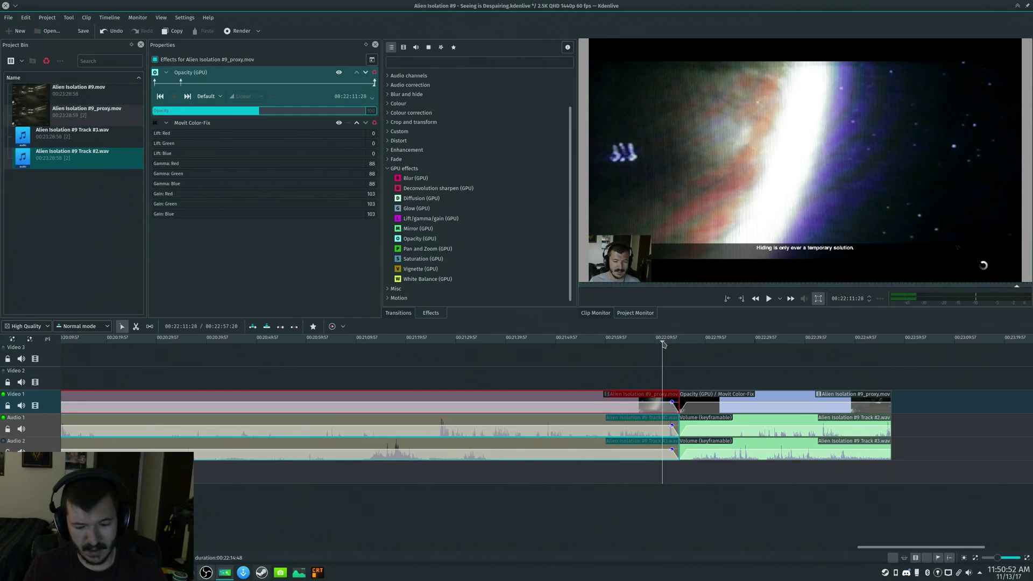
key("space")
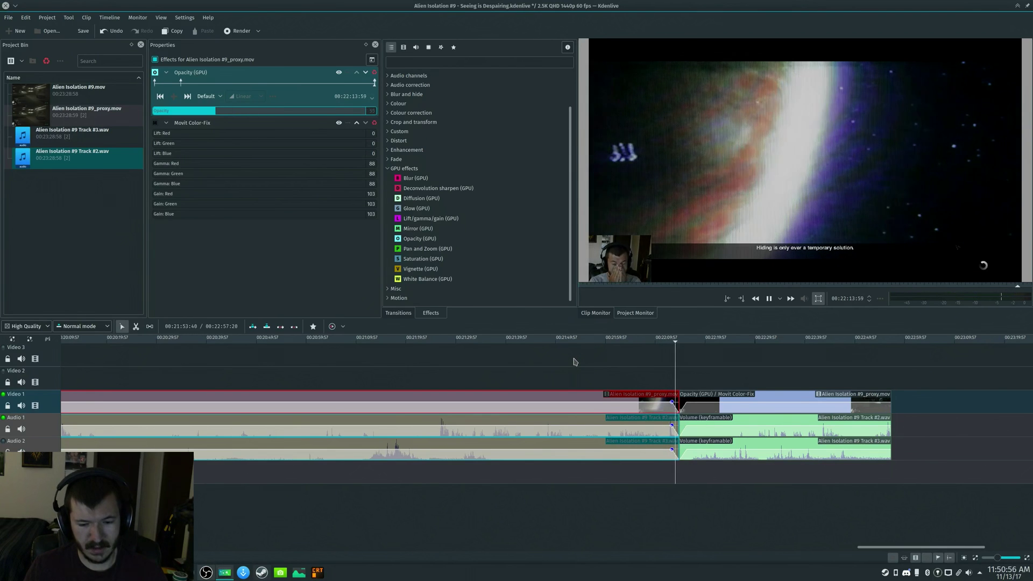
- With Movit Color-Fix selected, replay the fade from 00:22:10:37, pausing on black at 00:22:15:56
left_click(655, 343)
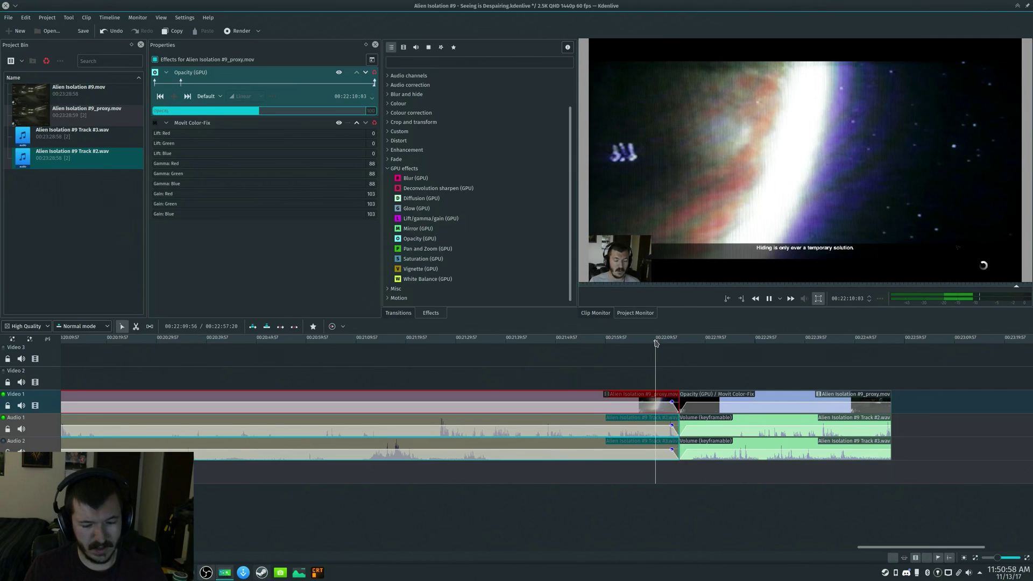
left_click(233, 126)
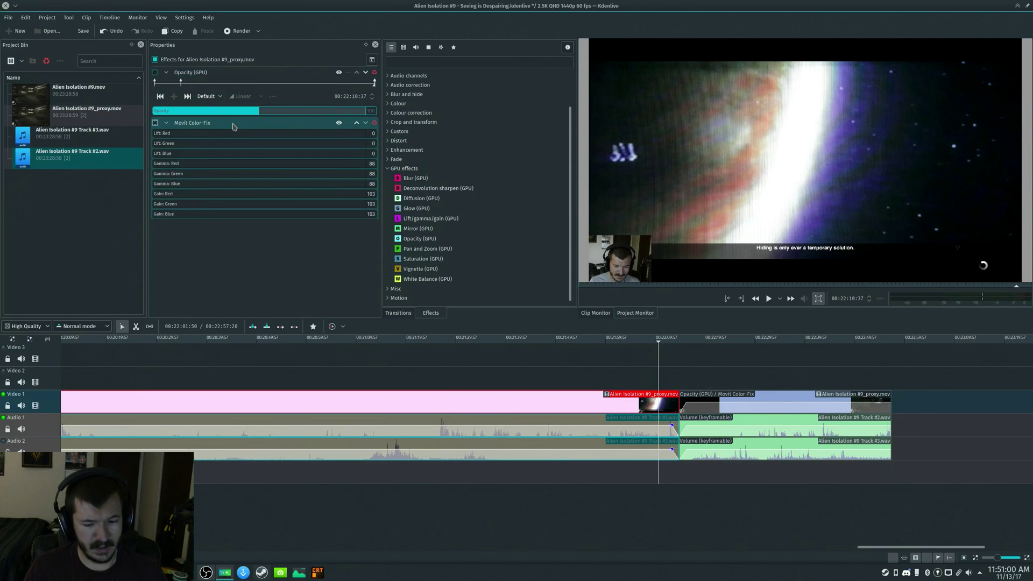
key("space")
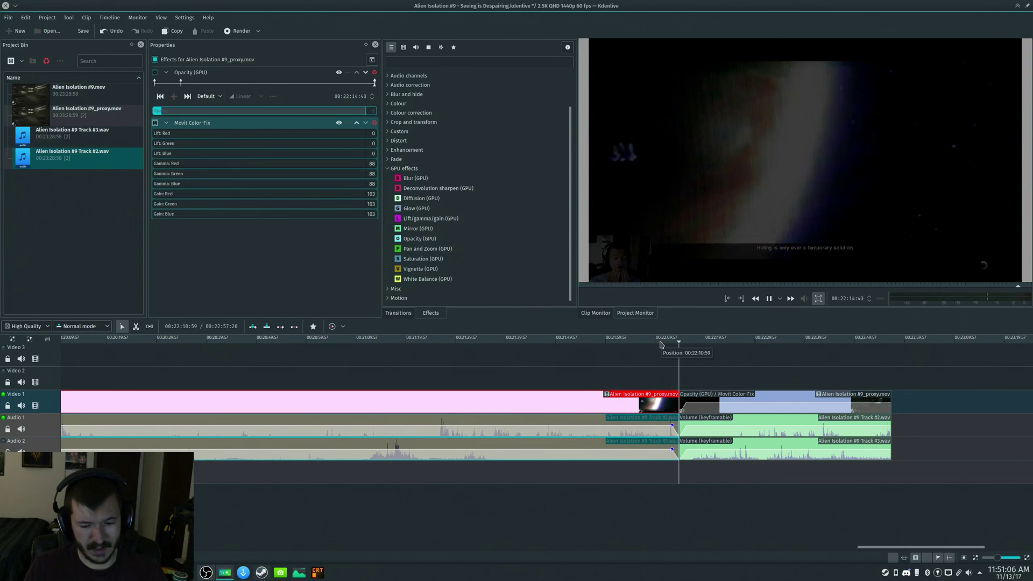
key("space")
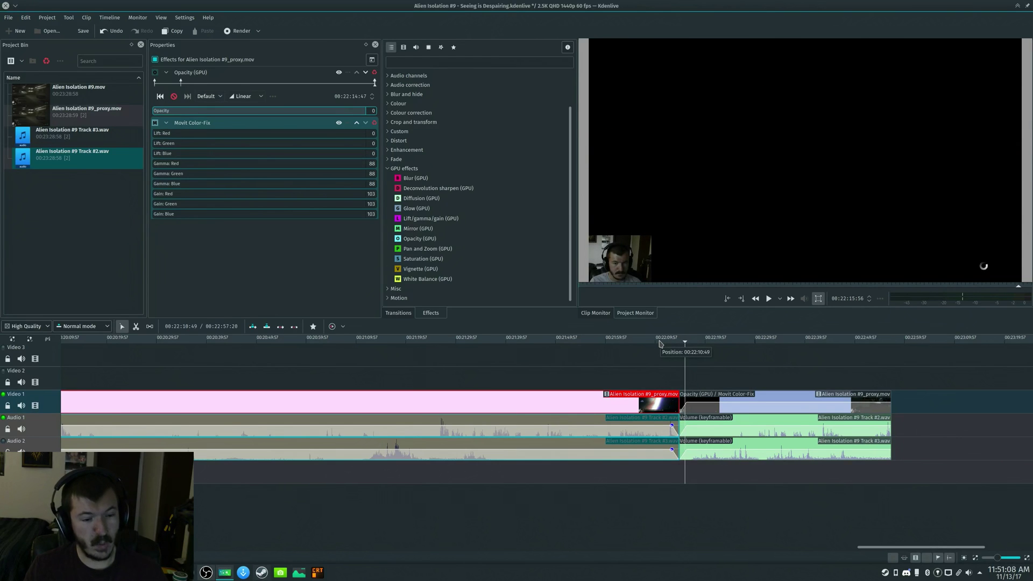